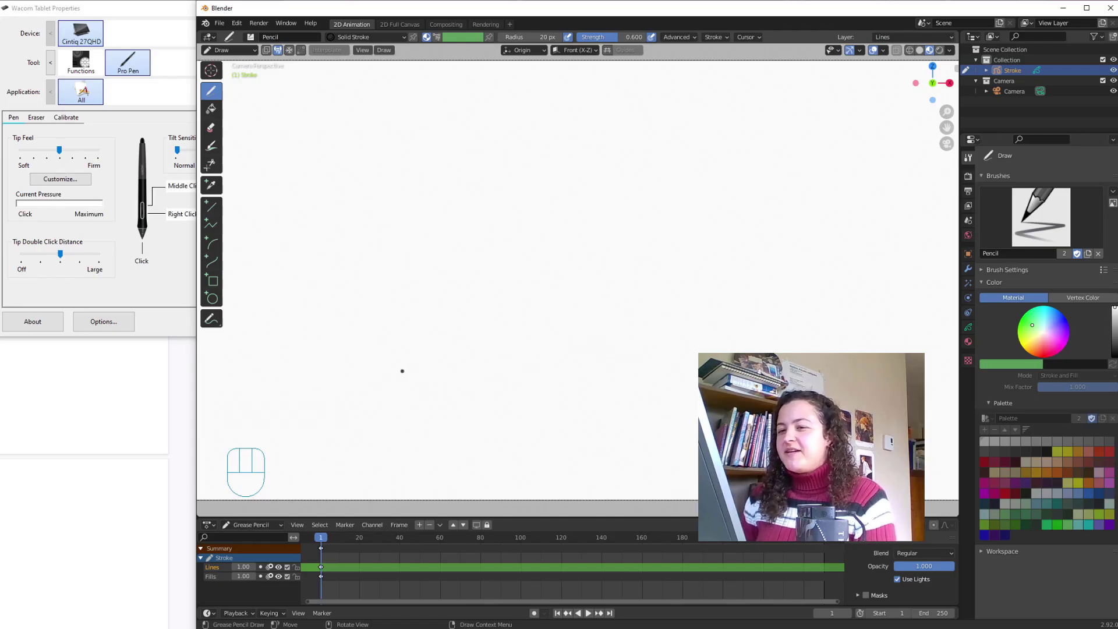
- Select the Pen brush and switch its colouring to Vertex Color
click(1044, 217)
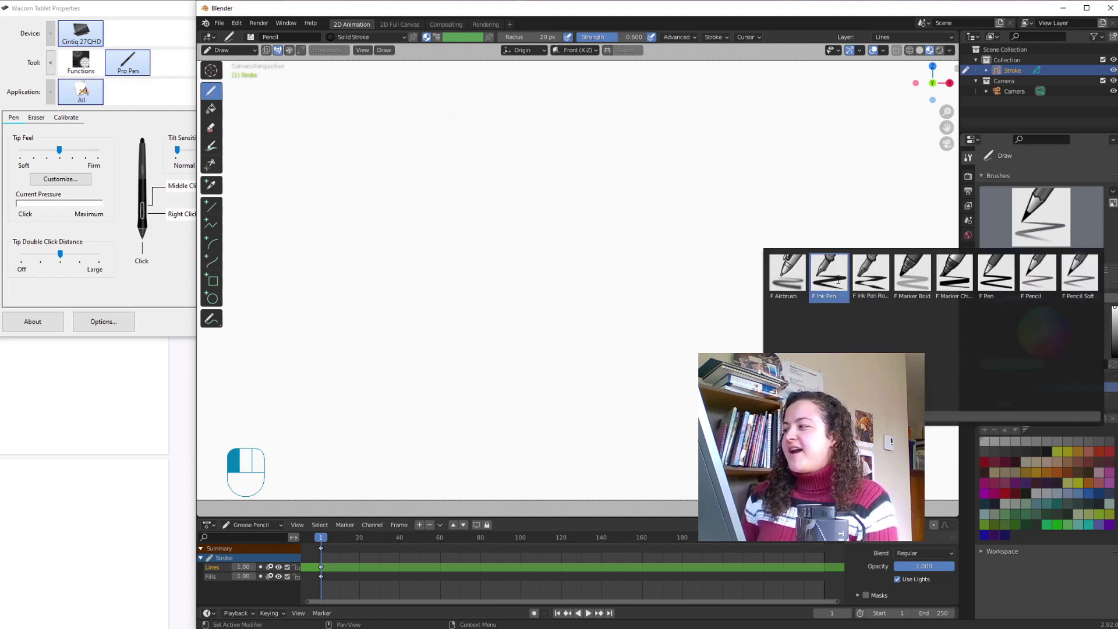
click(996, 274)
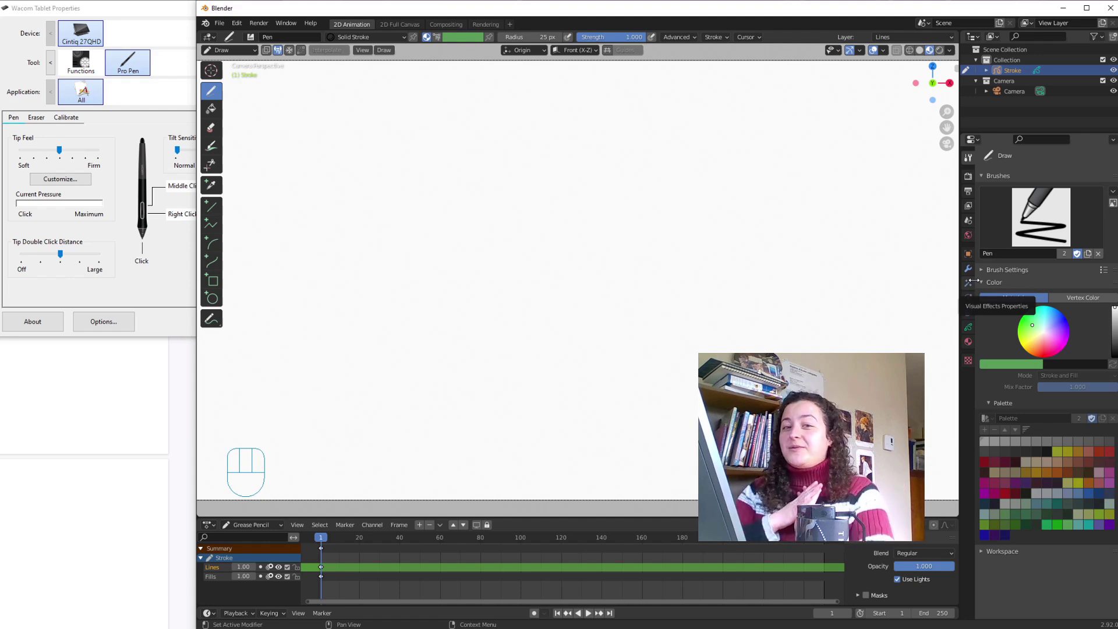
click(437, 39)
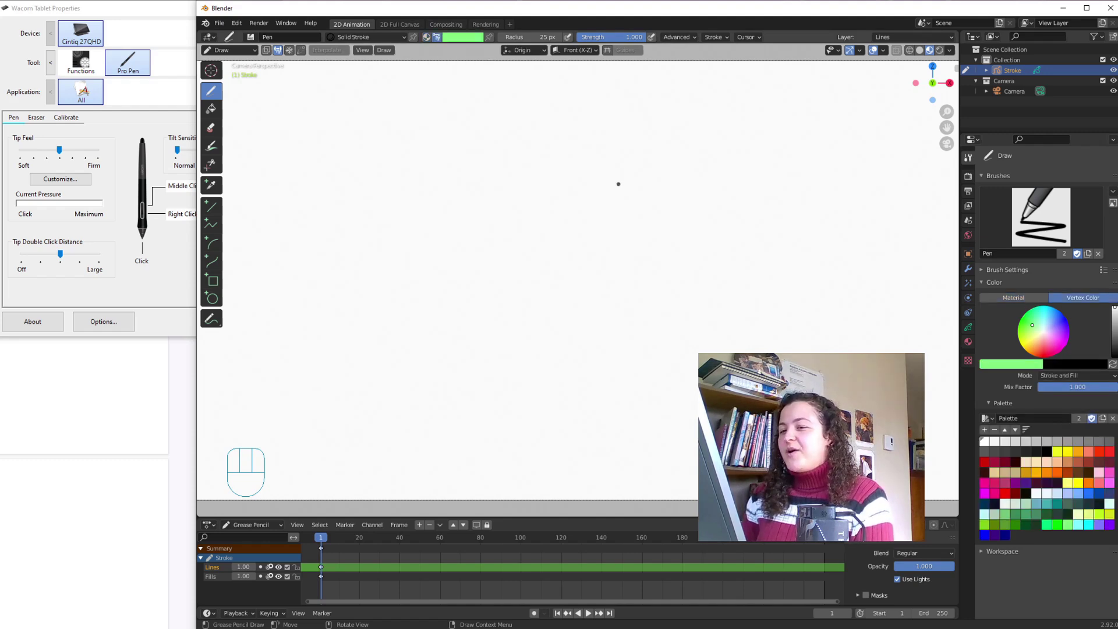
- Enable Randomize in the Pen brush's stroke settings and set the Hue randomness to 1.000
click(720, 37)
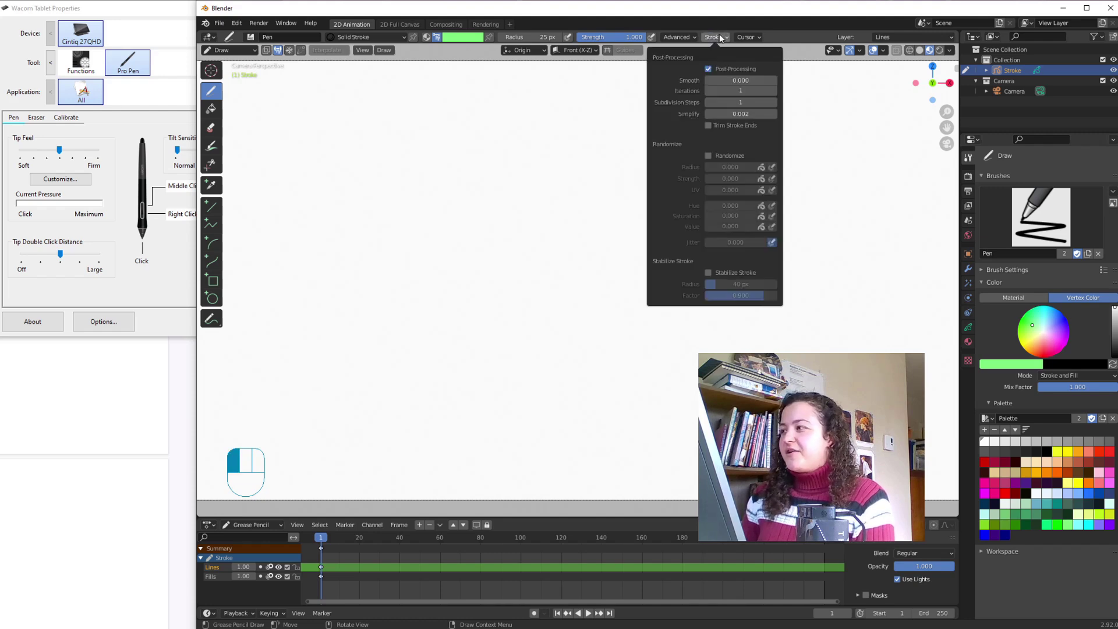
click(707, 155)
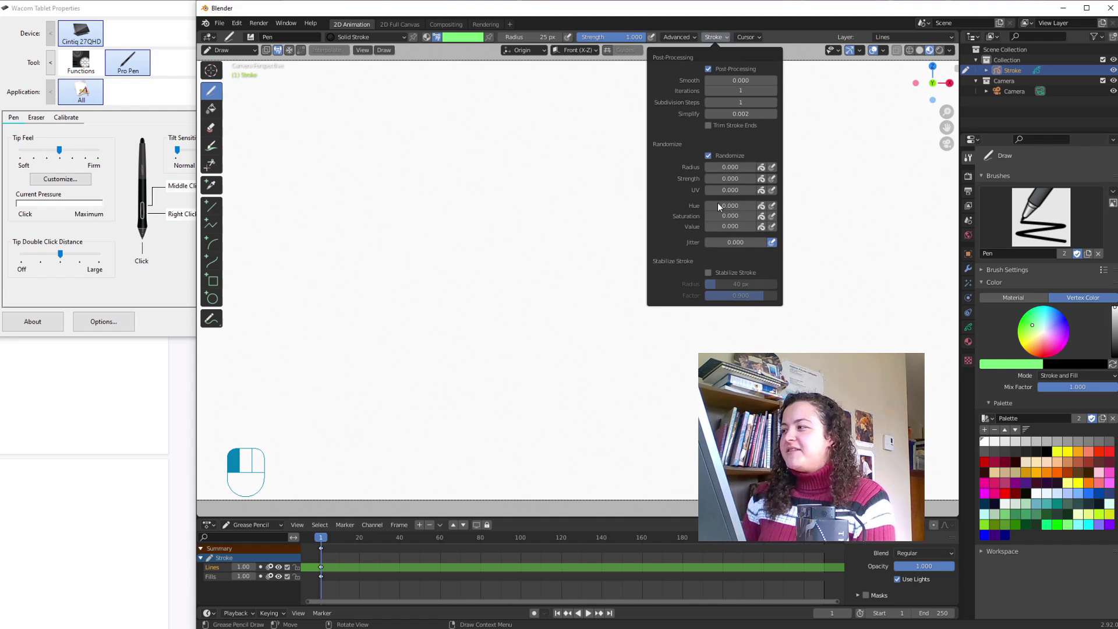
drag(711, 207, 763, 207)
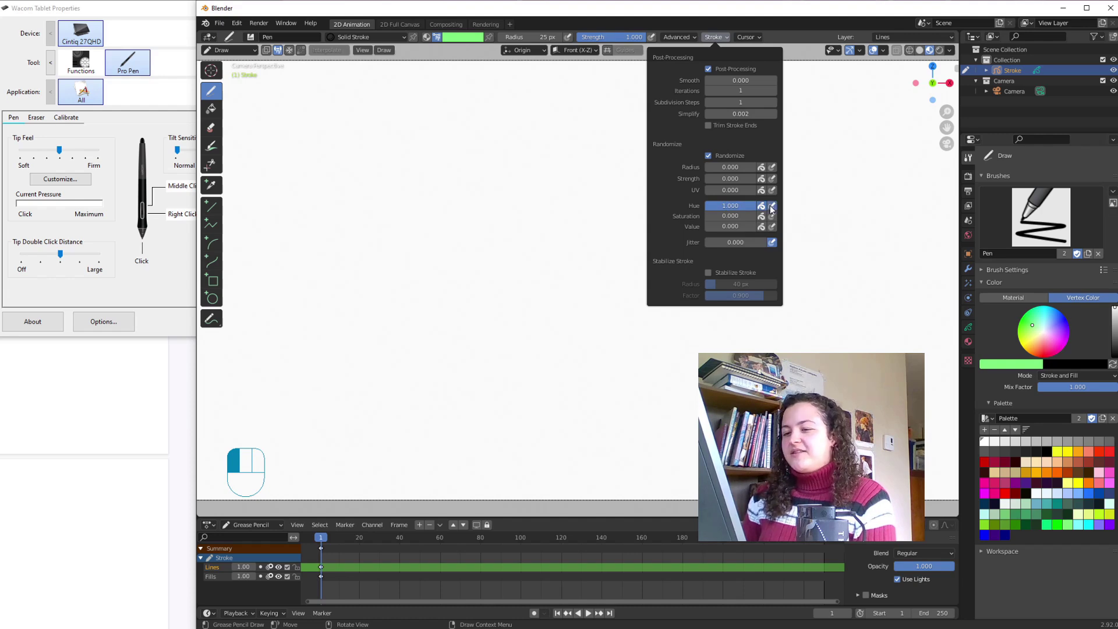
- Set the stroke's Simplify value to 0.1 and draw wide arched test strokes across the canvas
click(746, 113)
text(0.1)
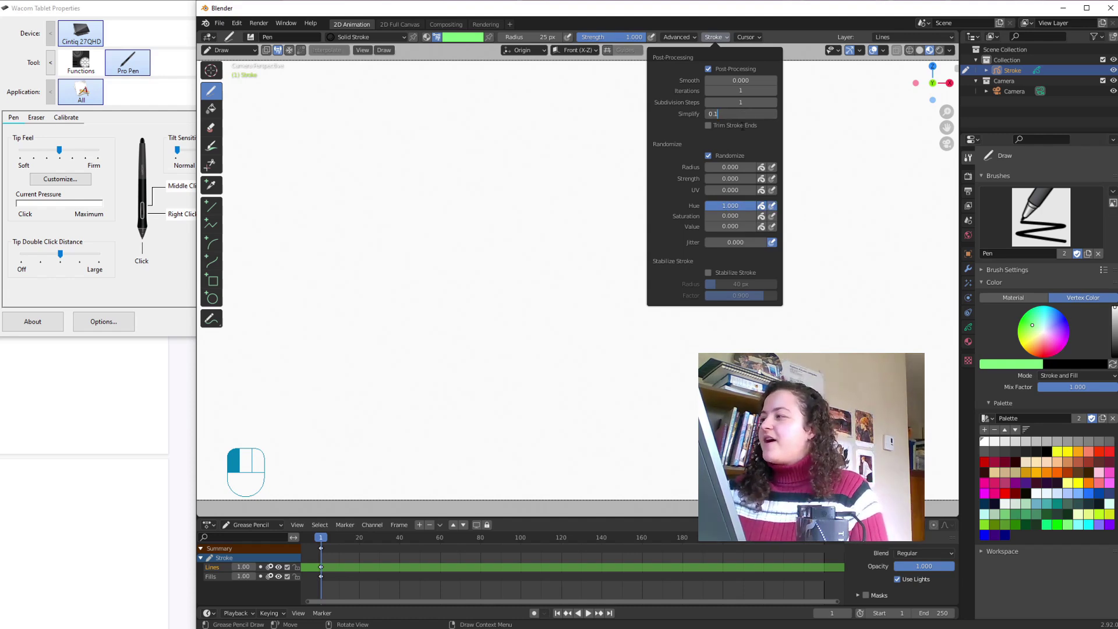
key(Return)
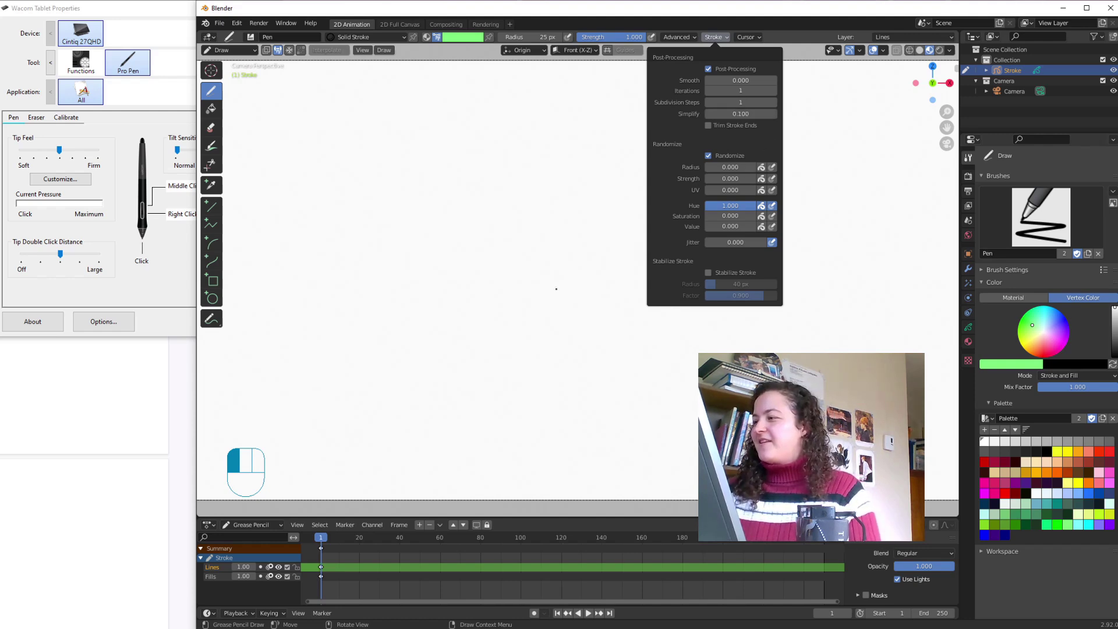
mouse_move(341, 324)
mouse_down()
mouse_move(467, 245)
mouse_move(591, 190)
mouse_move(669, 267)
mouse_move(725, 353)
mouse_up()
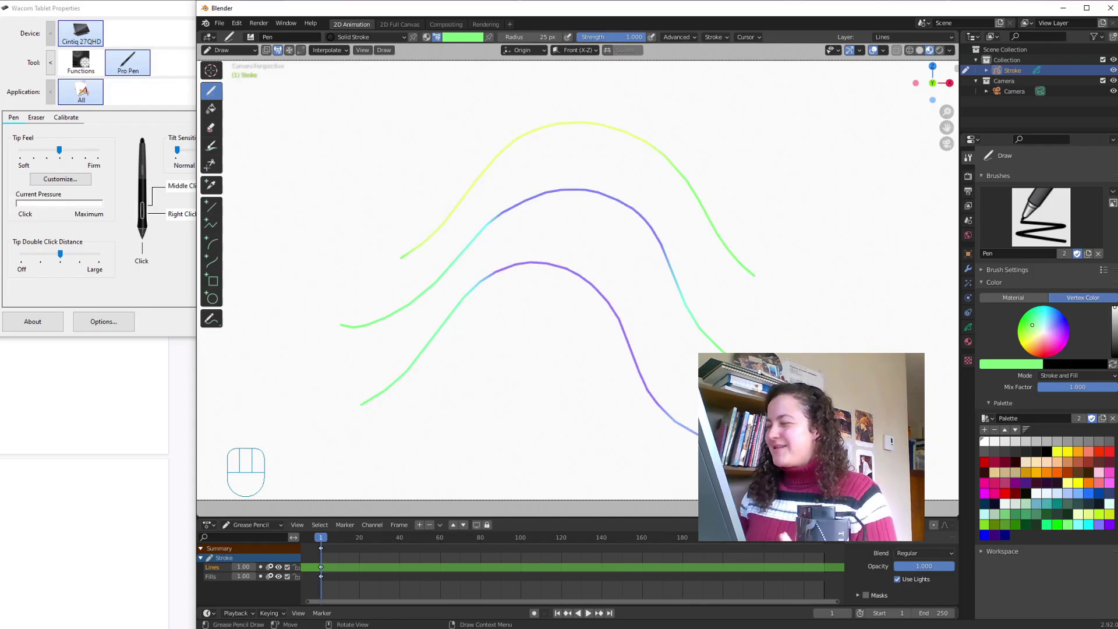
- Switch to the Pencil brush and set its Hue randomness to 1.000
click(1041, 216)
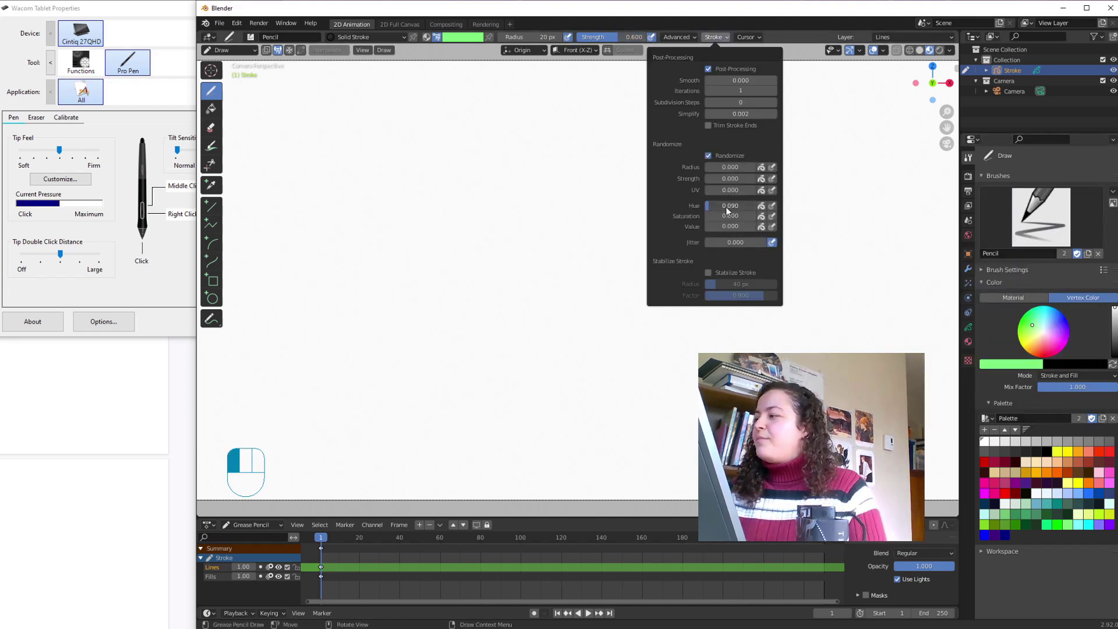
drag(727, 209, 777, 207)
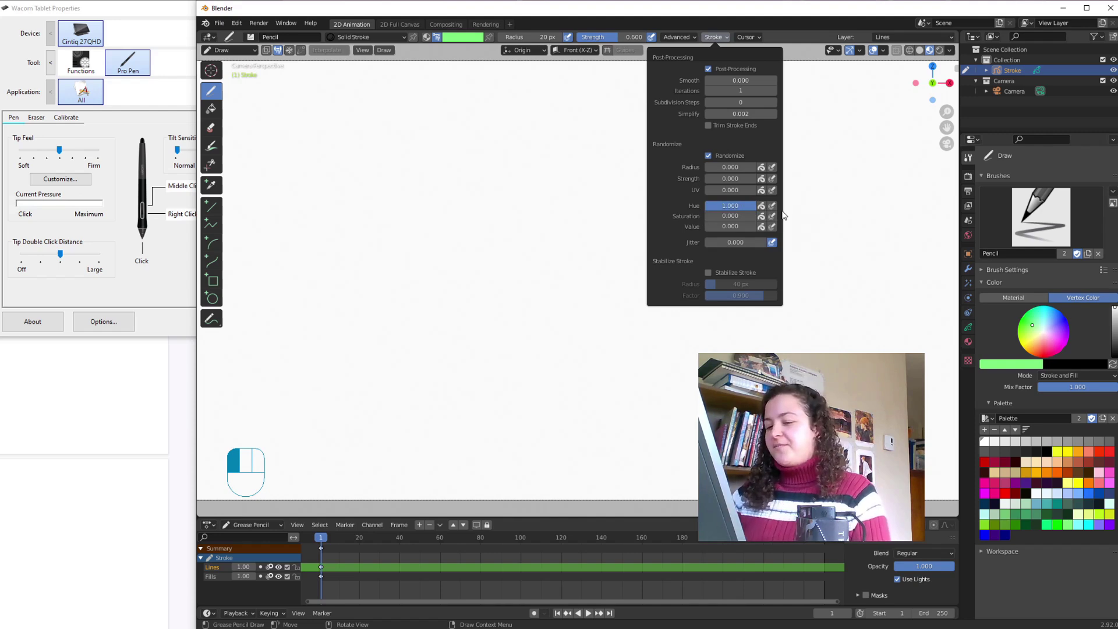
key(Return)
- Change the brush's vertex color to a vivid purple
drag(1044, 329, 1042, 305)
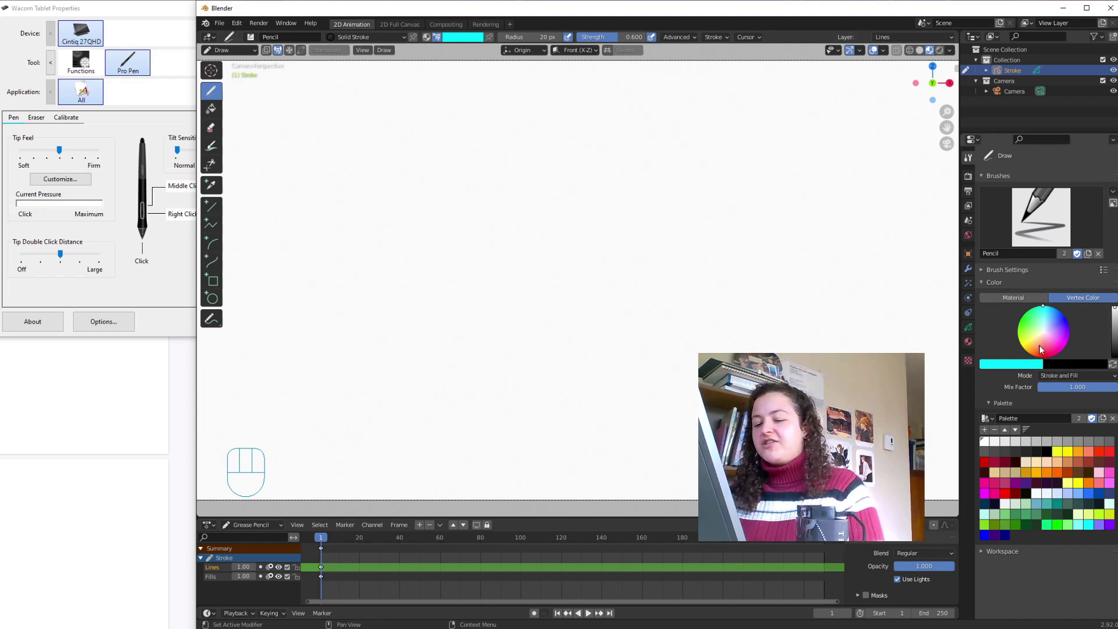
click(1018, 337)
drag(1019, 338, 1074, 333)
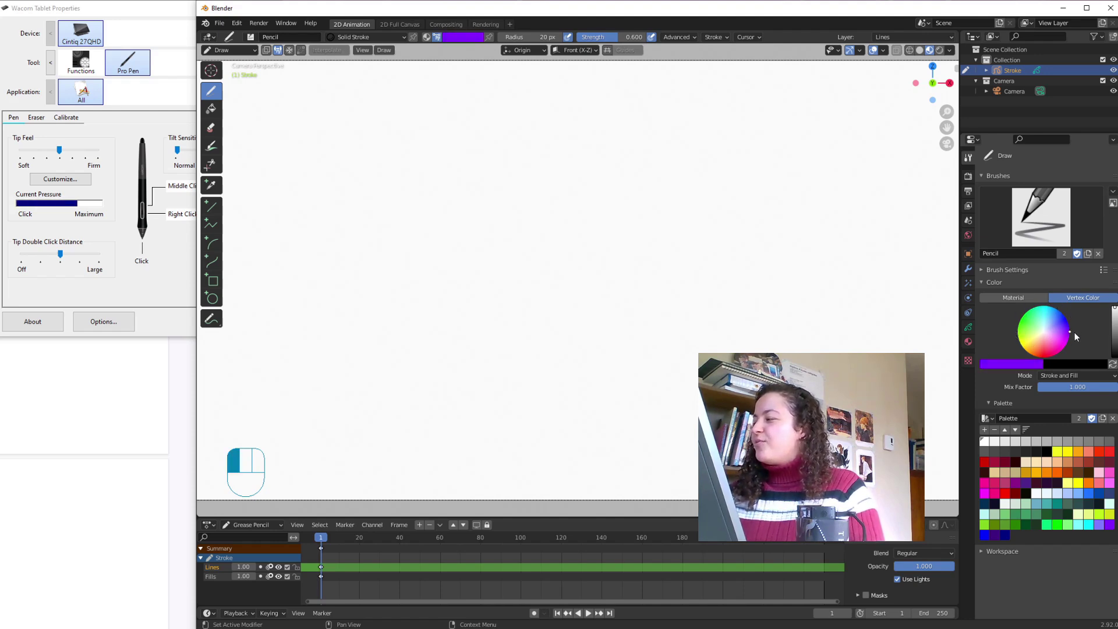
- Set the Pencil's Hue randomness to 0.500 and draw a long wavy stroke across the canvas at 90 px radius
click(715, 37)
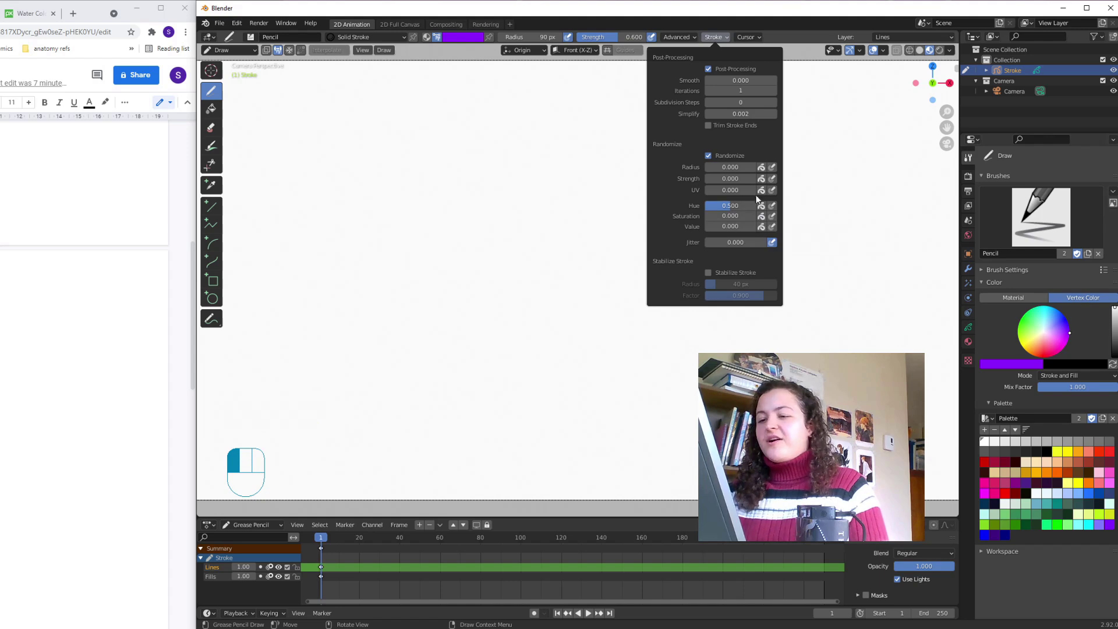
mouse_move(375, 287)
mouse_down()
mouse_move(449, 222)
mouse_move(502, 228)
mouse_move(504, 277)
mouse_move(466, 338)
mouse_move(470, 389)
mouse_move(537, 382)
mouse_move(588, 309)
mouse_move(647, 280)
mouse_move(642, 339)
mouse_move(659, 397)
mouse_move(711, 284)
mouse_move(705, 211)
mouse_move(775, 211)
mouse_move(782, 337)
mouse_move(793, 306)
mouse_up()
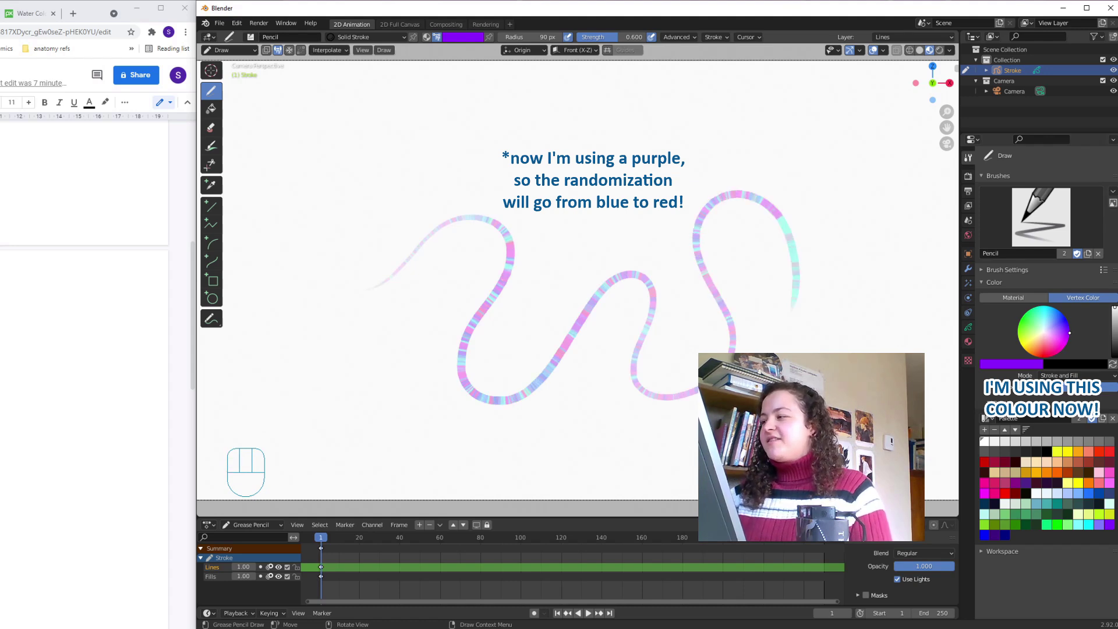
- Enable Stroke Random for Hue and draw a row of short slanted strokes above the wavy line
click(714, 37)
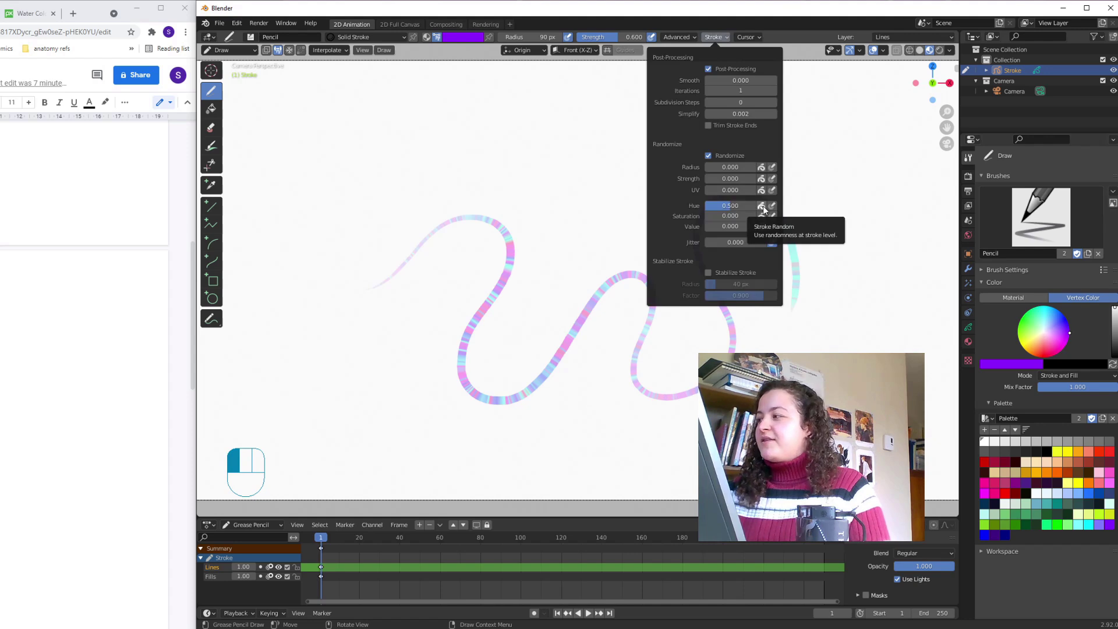
mouse_move(309, 140)
mouse_down()
mouse_move(333, 209)
mouse_move(348, 210)
mouse_up()
mouse_move(342, 127)
mouse_down()
mouse_move(369, 205)
mouse_move(378, 158)
mouse_move(386, 204)
mouse_up()
mouse_move(385, 112)
mouse_down()
mouse_move(410, 114)
mouse_move(437, 201)
mouse_up()
mouse_move(437, 111)
mouse_down()
mouse_move(462, 197)
mouse_move(479, 155)
mouse_move(493, 201)
mouse_up()
- Enable Use Pressure for the Hue randomness and test it with short light and firm strokes and long curves
click(713, 37)
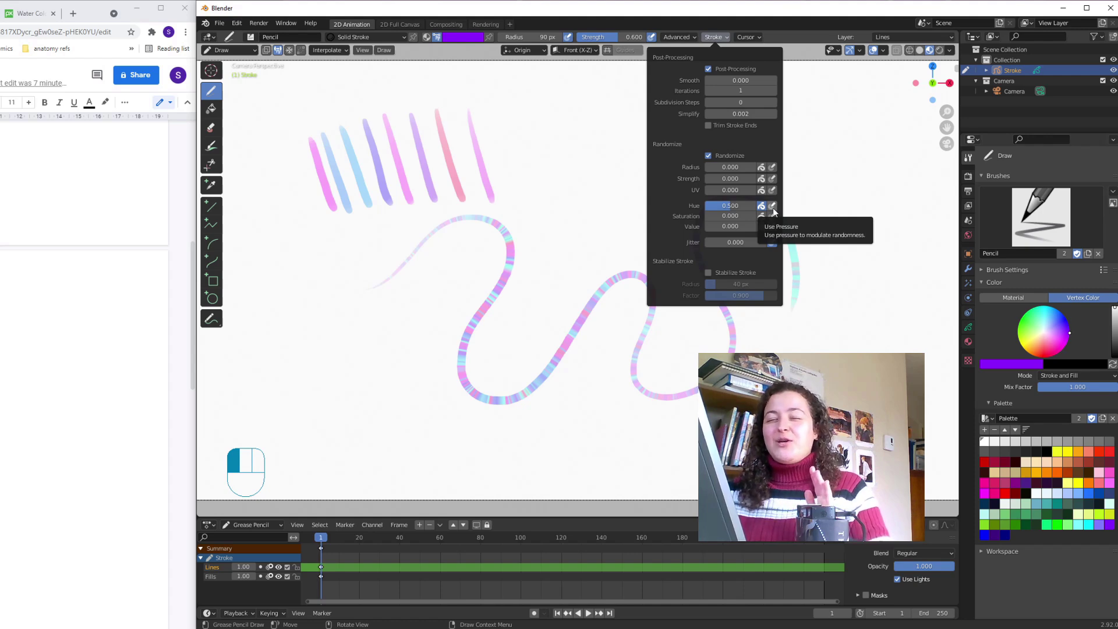
mouse_move(527, 162)
mouse_down()
mouse_move(535, 116)
mouse_move(562, 148)
mouse_move(582, 113)
mouse_move(594, 146)
mouse_up()
mouse_move(610, 99)
mouse_down()
mouse_move(622, 149)
mouse_move(638, 147)
mouse_up()
mouse_move(645, 105)
mouse_down()
mouse_move(653, 156)
mouse_move(672, 149)
mouse_up()
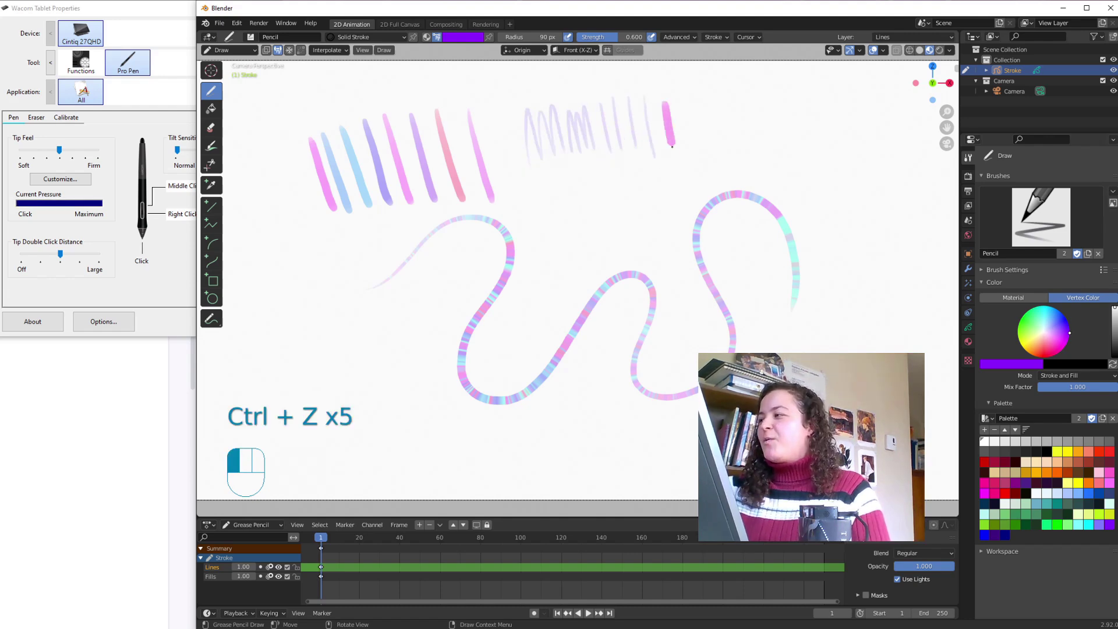
mouse_move(678, 104)
mouse_down()
mouse_move(687, 147)
mouse_move(700, 148)
mouse_up()
drag(709, 98, 716, 146)
mouse_move(722, 98)
mouse_down()
mouse_move(728, 149)
mouse_move(743, 150)
mouse_up()
mouse_move(789, 102)
mouse_down()
mouse_move(831, 146)
mouse_move(847, 197)
mouse_move(819, 256)
mouse_move(850, 335)
mouse_up()
mouse_move(878, 116)
mouse_down()
mouse_move(899, 308)
mouse_move(443, 466)
mouse_up()
- Reopen the stroke randomization settings and draw long curved test strokes over the existing lines
click(714, 37)
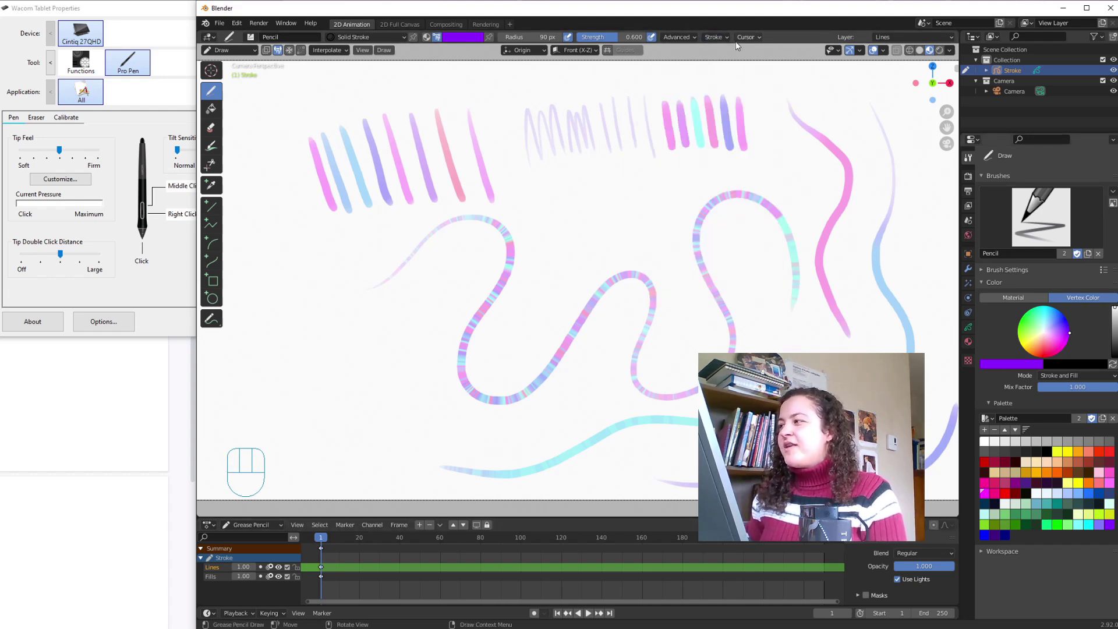
click(714, 36)
drag(317, 375, 448, 419)
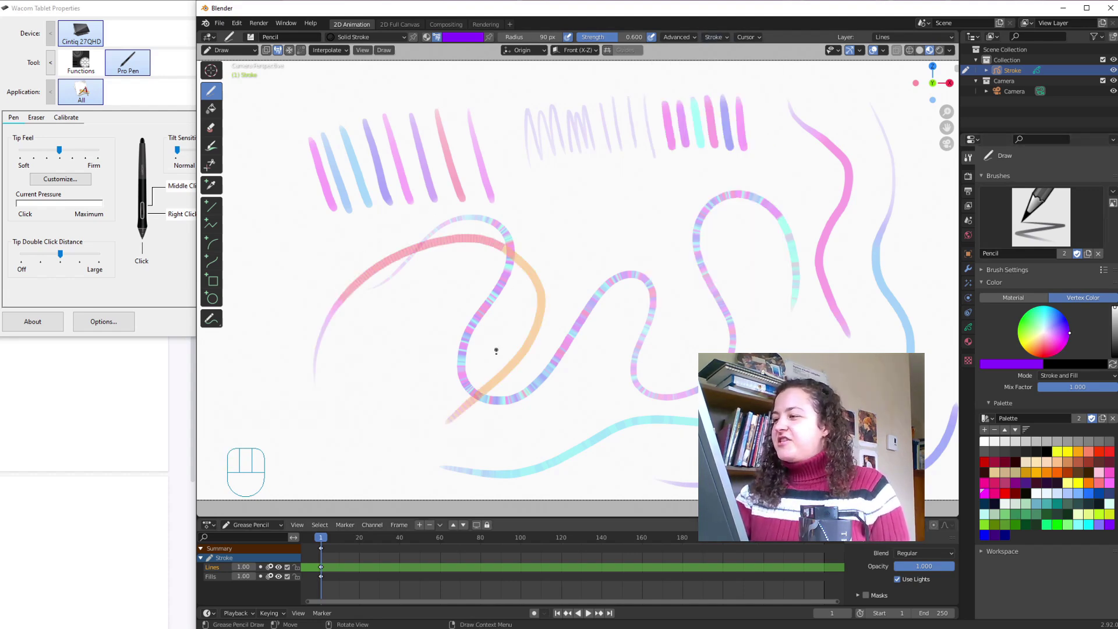
drag(456, 304, 365, 455)
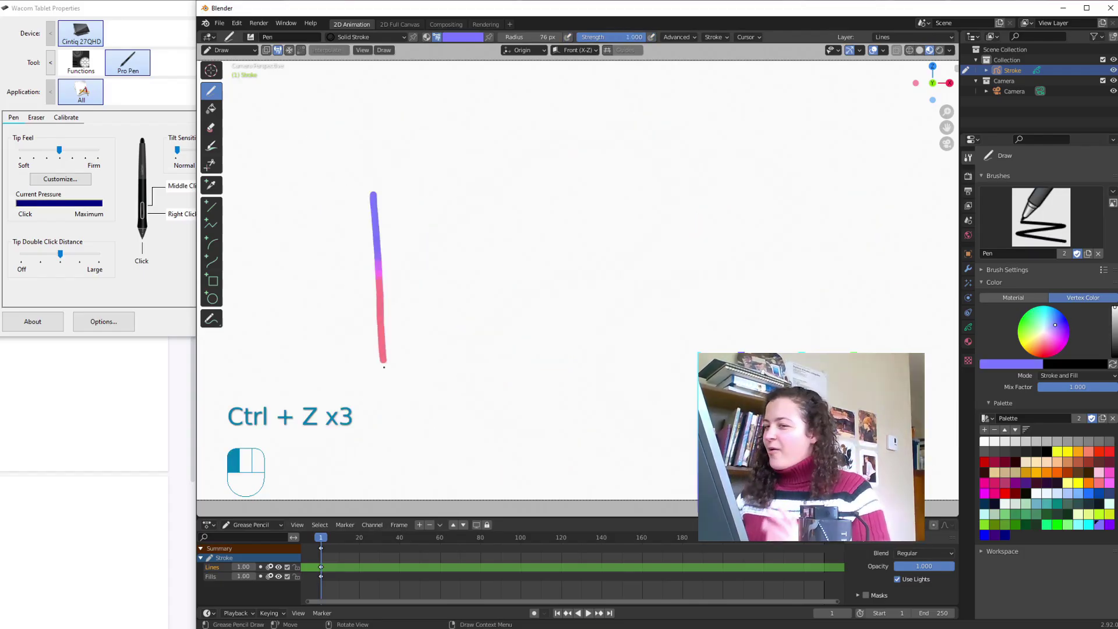
- Draw a row of long vertical test strokes across the canvas with the 76 px Pen brush in blue-violet
drag(380, 362, 396, 434)
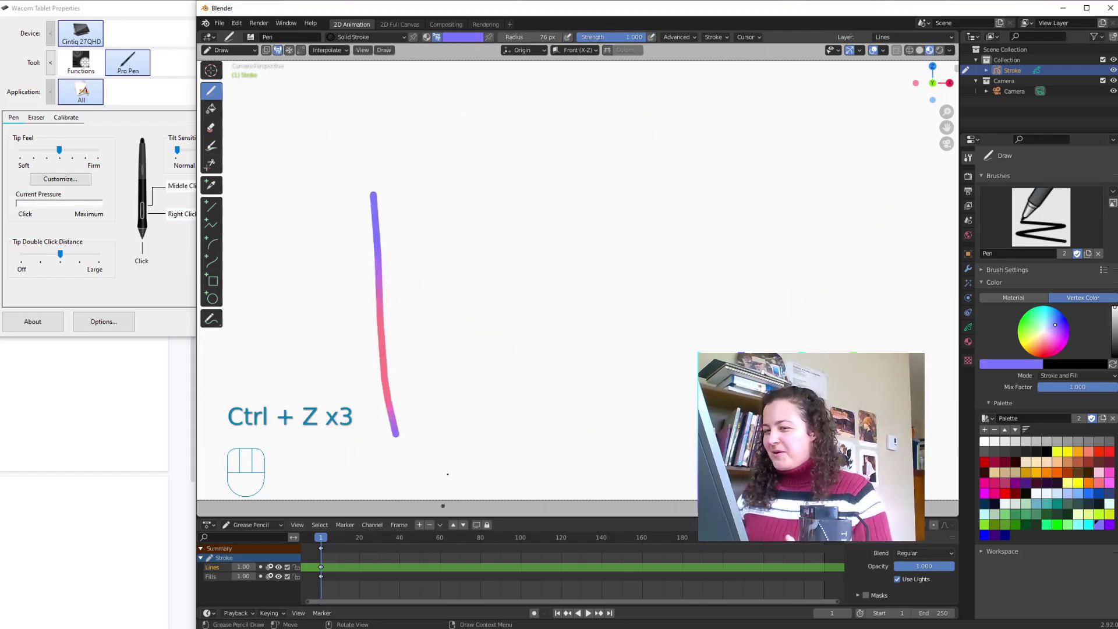
click(425, 104)
drag(428, 150, 448, 467)
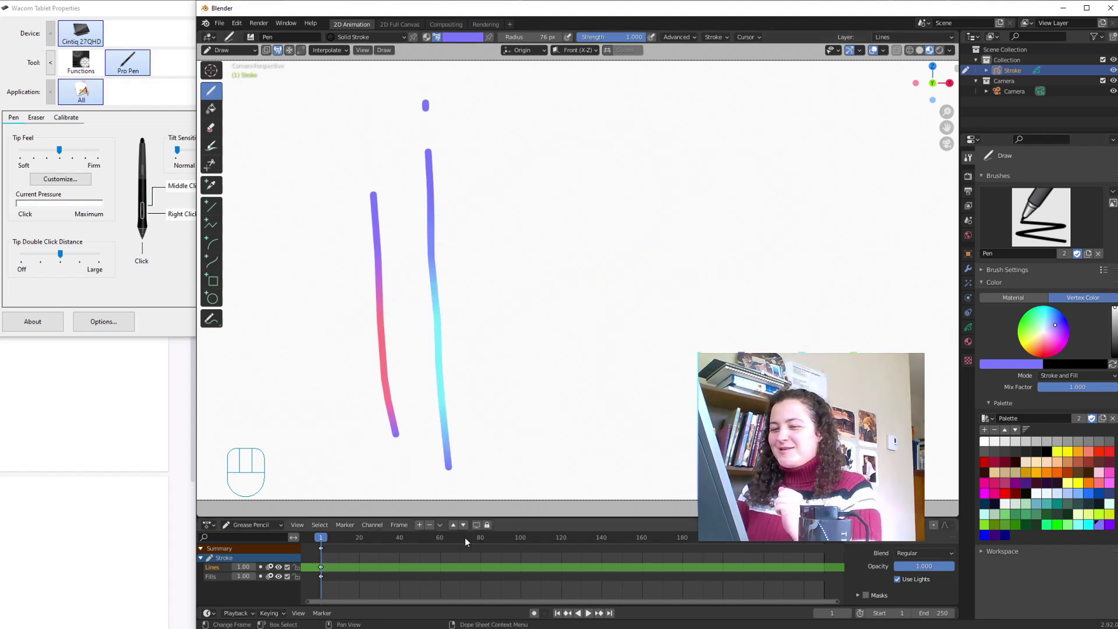
drag(480, 102, 488, 515)
drag(528, 119, 525, 515)
drag(574, 126, 586, 515)
drag(633, 119, 641, 515)
drag(695, 112, 698, 477)
drag(741, 129, 742, 357)
drag(785, 121, 806, 379)
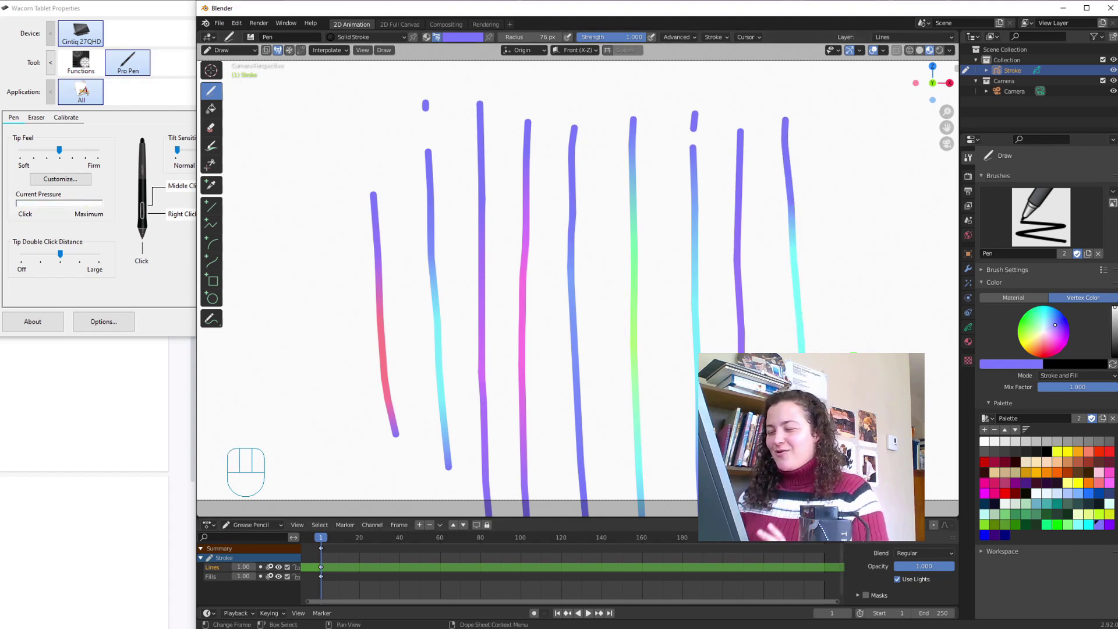
drag(833, 110, 855, 353)
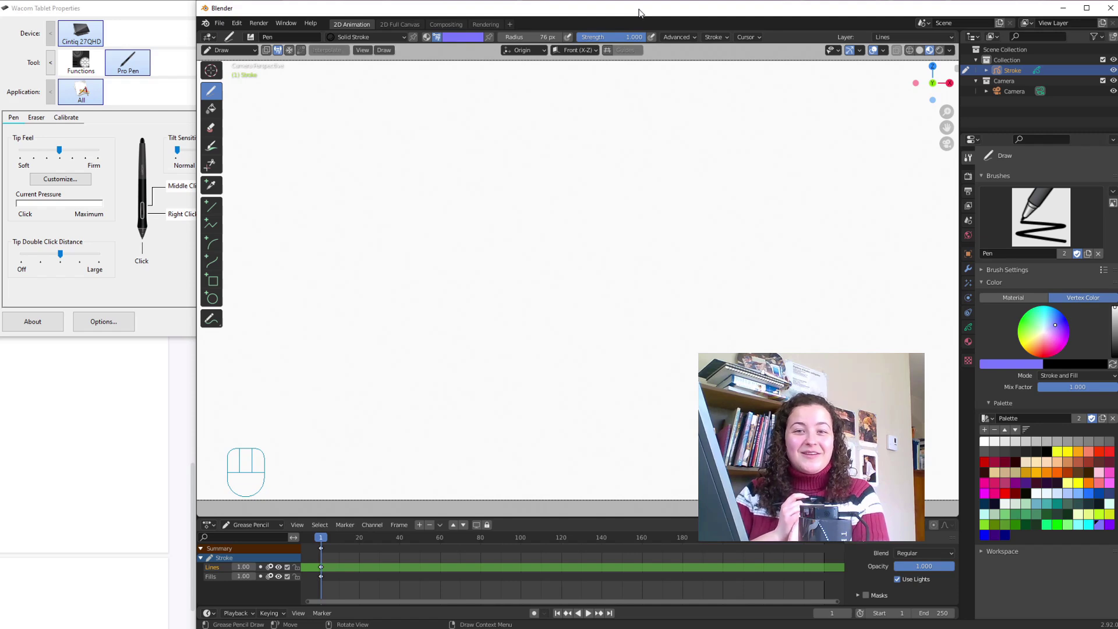
- Switch to the Pencil brush and increase its radius to 148 px
click(1041, 216)
click(1042, 279)
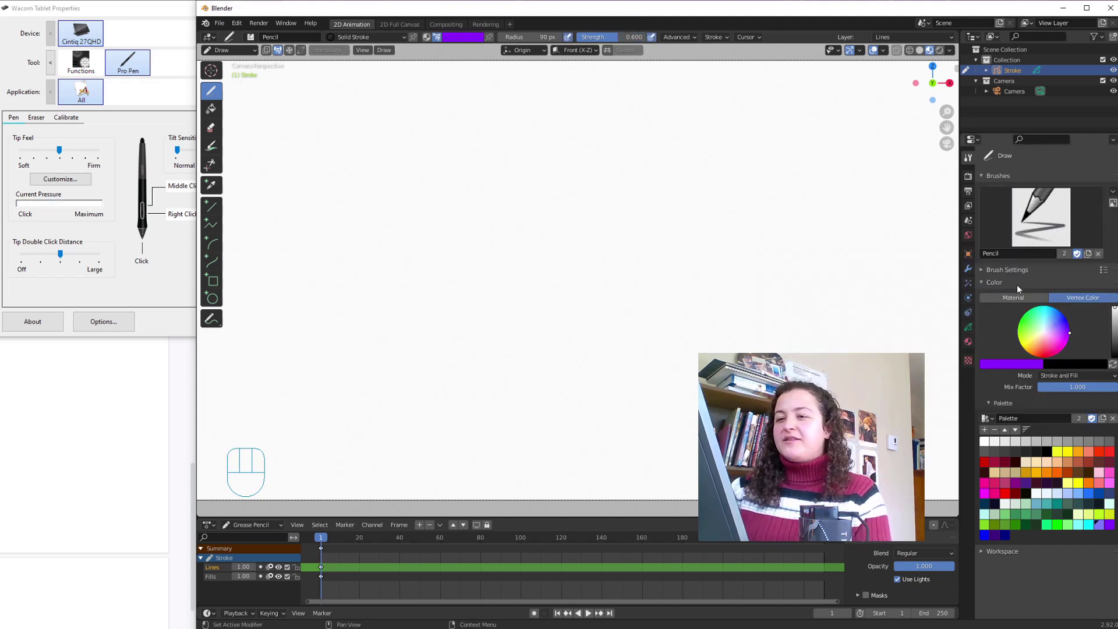
drag(527, 36, 650, 41)
drag(515, 37, 662, 45)
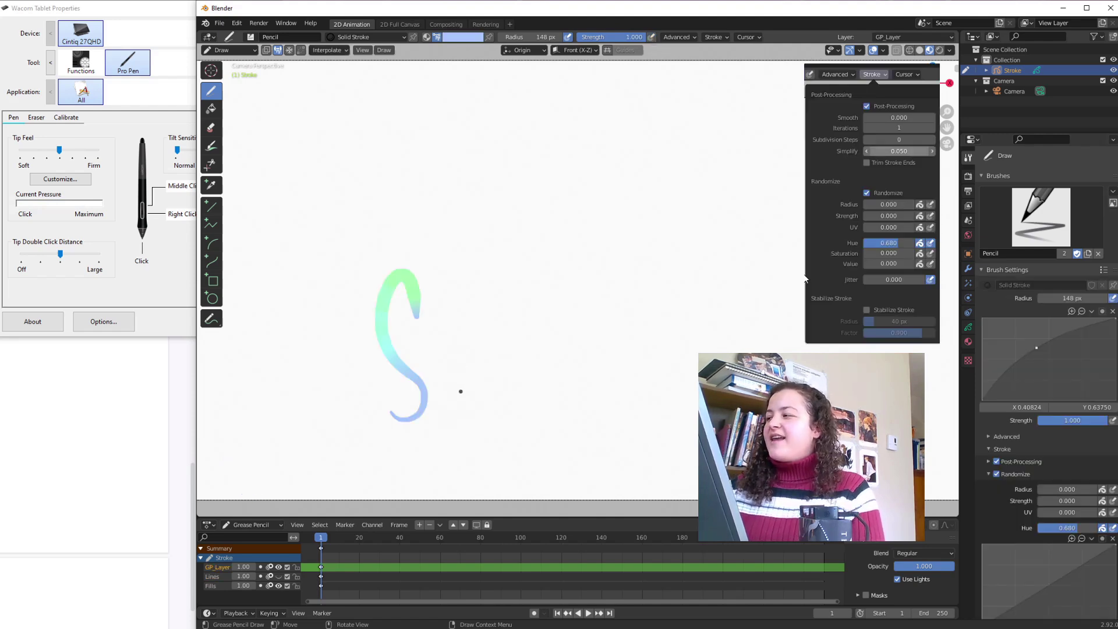
- Hand-letter the first name in cursive from its second letter through the tall fourth letter
mouse_move(452, 332)
mouse_down()
mouse_move(446, 397)
mouse_move(477, 344)
mouse_up()
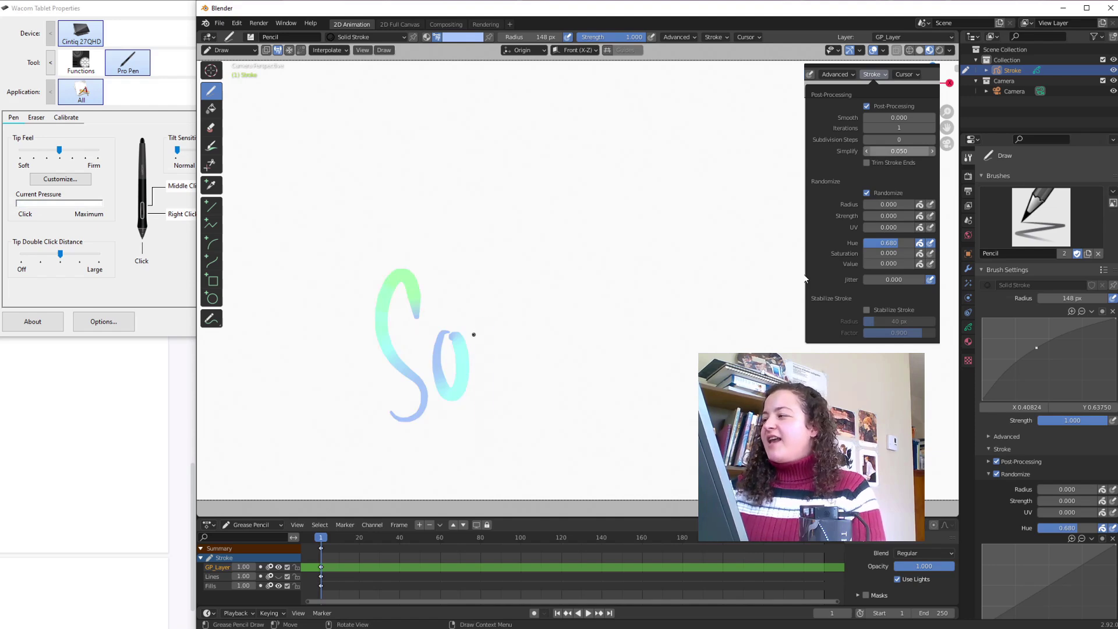
drag(488, 299, 491, 431)
drag(491, 326, 495, 364)
drag(542, 221, 544, 379)
drag(547, 326, 591, 367)
mouse_move(617, 291)
mouse_down()
mouse_move(636, 359)
mouse_move(643, 327)
mouse_move(797, 276)
mouse_up()
key(ctrl+z)
key(ctrl+z)
mouse_move(608, 315)
mouse_down()
mouse_move(610, 349)
mouse_move(771, 270)
mouse_up()
key(ctrl+z)
- Draw the name's last two letters with a long sweeping tail and add the dot above
mouse_move(606, 364)
mouse_down()
mouse_move(660, 384)
mouse_move(798, 279)
mouse_up()
click(626, 285)
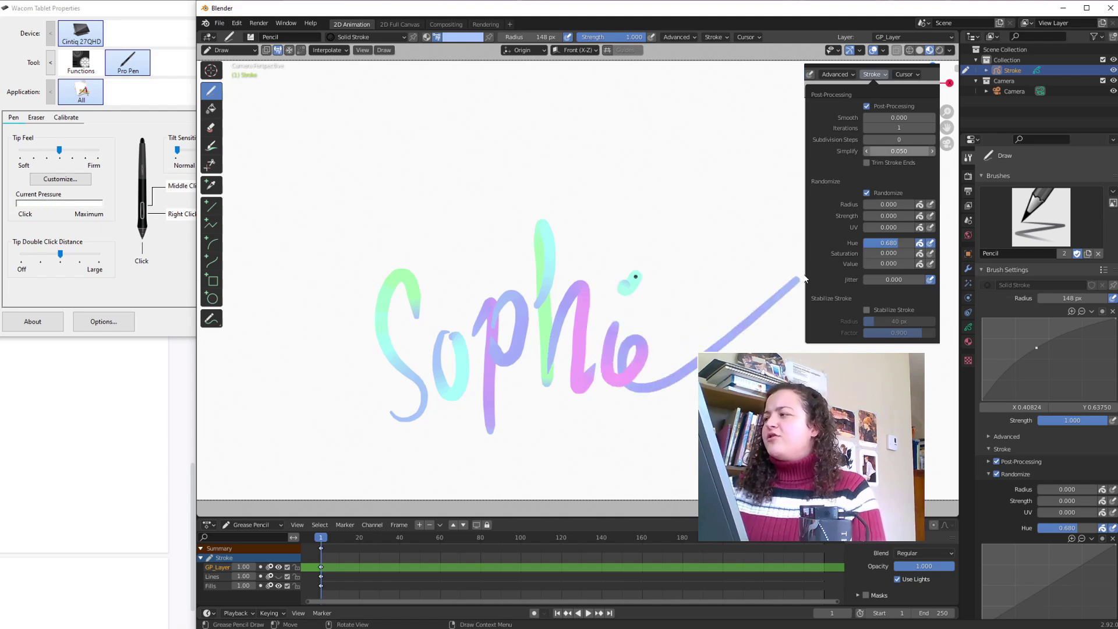
- Hand-letter the first three letters of the first name in large pencil strokes on the Lines layer
mouse_move(347, 384)
mouse_down()
mouse_move(382, 423)
mouse_move(350, 204)
mouse_move(393, 254)
mouse_up()
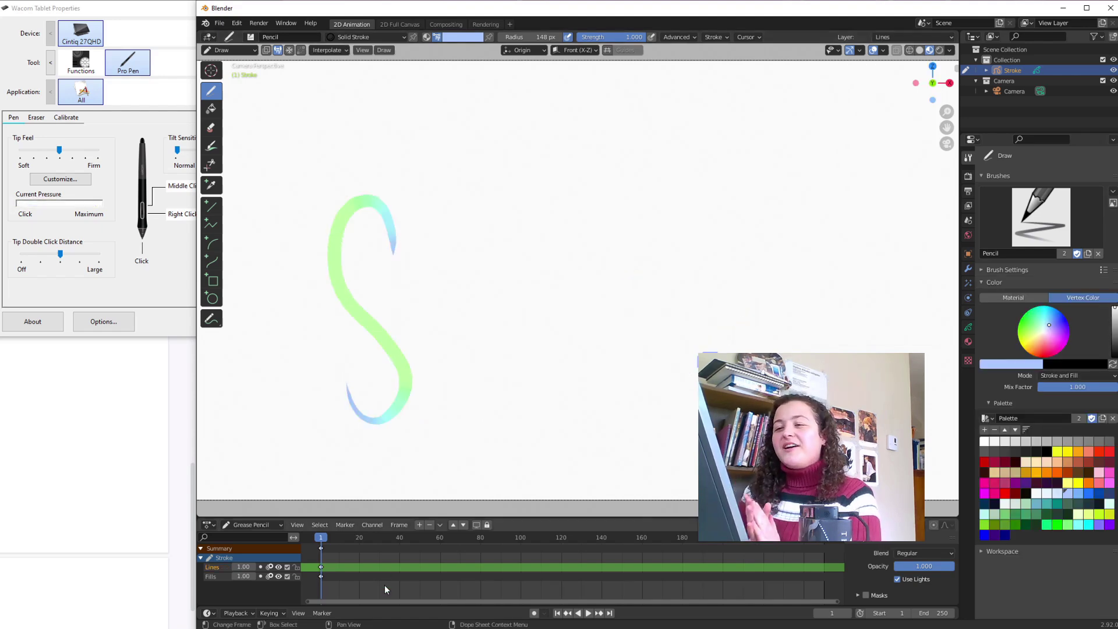
mouse_move(440, 288)
mouse_down()
mouse_move(421, 358)
mouse_move(469, 292)
mouse_move(462, 363)
mouse_move(436, 288)
mouse_up()
key(ctrl+z)
mouse_move(444, 292)
mouse_down()
mouse_move(466, 368)
mouse_move(431, 294)
mouse_move(495, 267)
mouse_move(491, 461)
mouse_up()
mouse_move(499, 306)
mouse_down()
mouse_move(540, 334)
mouse_move(500, 355)
mouse_up()
mouse_move(556, 288)
mouse_down()
mouse_move(563, 262)
mouse_move(574, 367)
mouse_up()
mouse_move(579, 318)
mouse_down()
mouse_move(620, 236)
mouse_move(632, 376)
mouse_up()
key(ctrl+z)
key(ctrl+z)
- Draw the tall fourth letter and finish the name with joined last letters, an upward tail and a dot
mouse_move(547, 277)
mouse_down()
mouse_move(564, 261)
mouse_move(565, 192)
mouse_move(566, 362)
mouse_up()
mouse_move(572, 323)
mouse_down()
mouse_move(601, 262)
mouse_move(637, 387)
mouse_up()
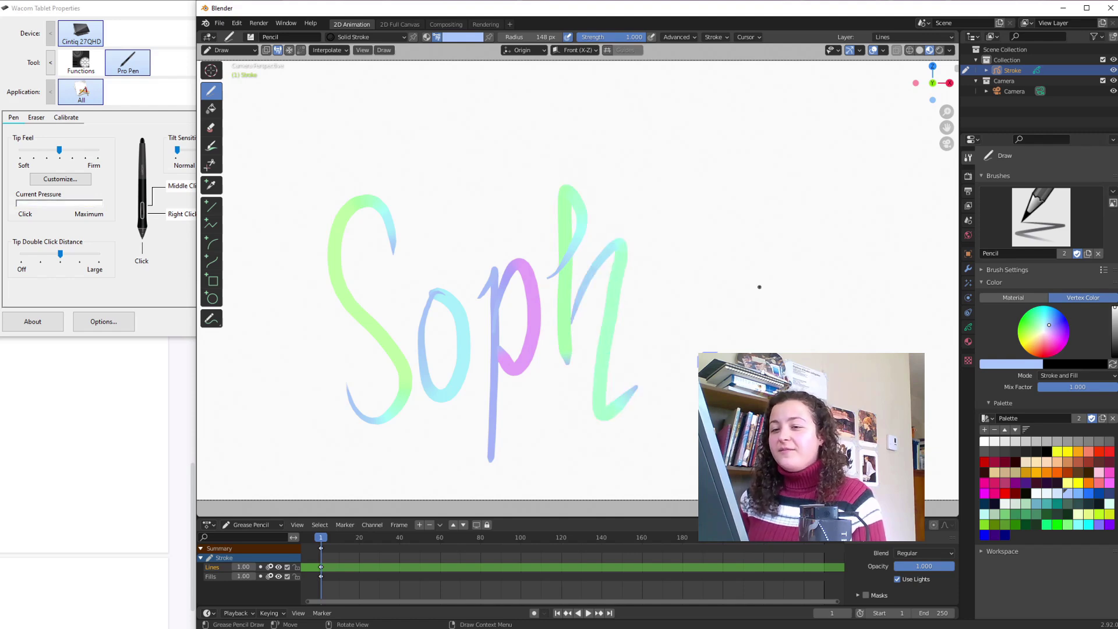
mouse_move(643, 257)
mouse_down()
mouse_move(643, 364)
mouse_move(799, 255)
mouse_up()
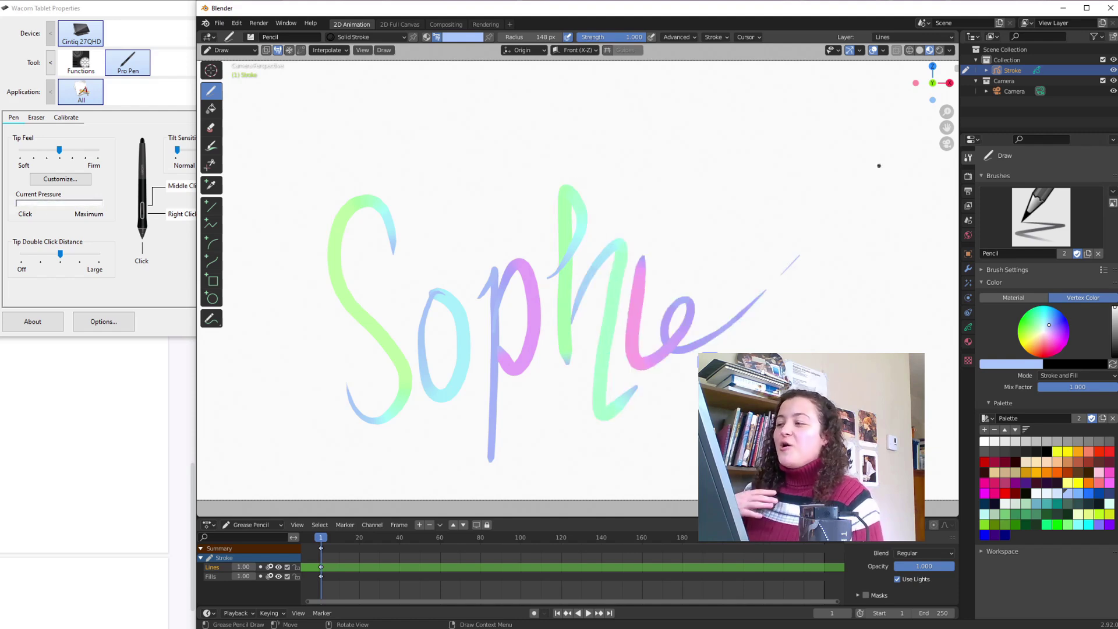
drag(646, 220, 701, 178)
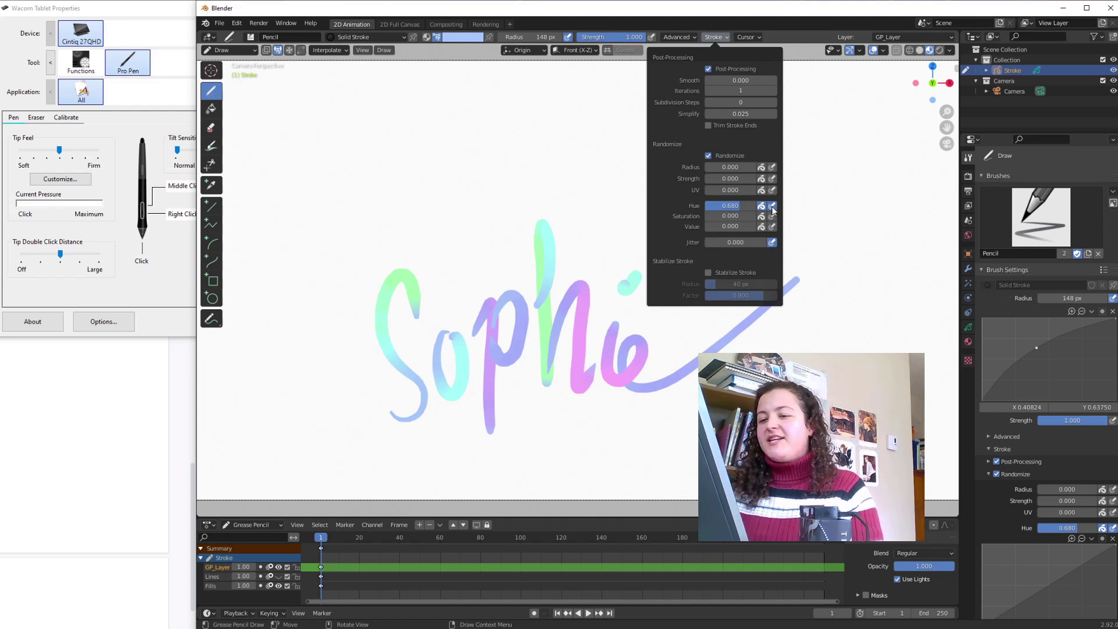
- Draw a row of short near-vertical pencil strokes above the name with Hue randomness at 0.680
drag(374, 97, 397, 180)
drag(389, 91, 412, 184)
drag(406, 96, 416, 142)
drag(424, 180, 416, 186)
mouse_move(419, 82)
mouse_down()
mouse_move(440, 112)
mouse_move(453, 191)
mouse_up()
mouse_move(460, 81)
mouse_down()
mouse_move(466, 158)
mouse_move(487, 186)
mouse_up()
mouse_move(486, 86)
mouse_down()
mouse_move(494, 163)
mouse_move(512, 191)
mouse_move(532, 191)
mouse_up()
- Lower the Hue randomness and draw a second row of short vertical strokes beside the first
click(713, 37)
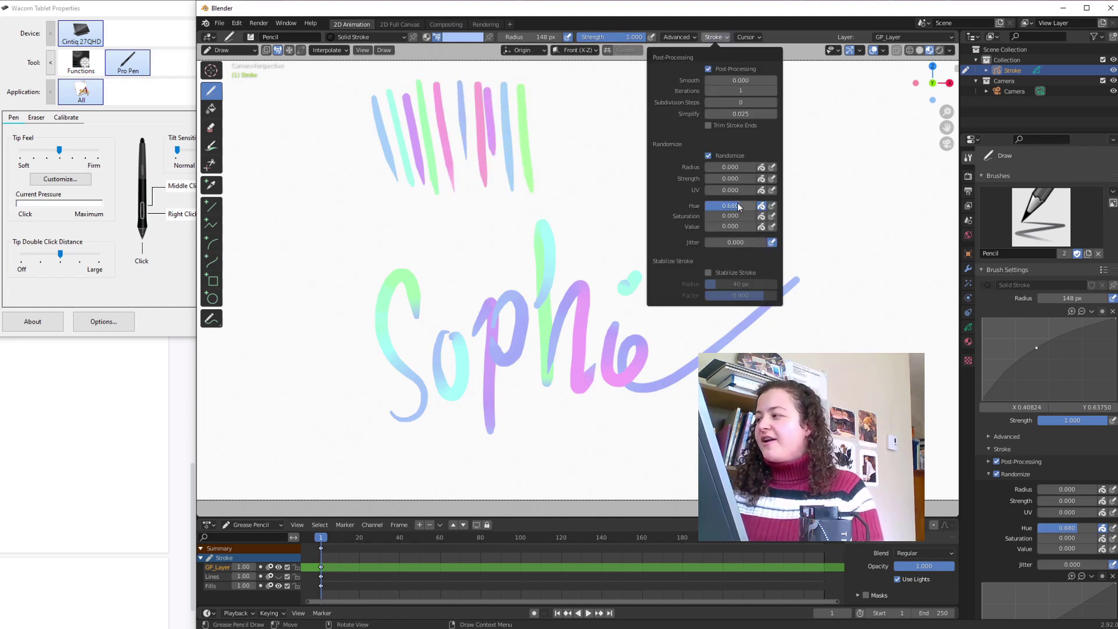
drag(736, 203, 703, 215)
mouse_move(579, 92)
mouse_down()
mouse_move(580, 174)
mouse_move(599, 181)
mouse_up()
drag(615, 87, 615, 176)
mouse_move(634, 90)
mouse_down()
mouse_move(632, 177)
mouse_move(657, 177)
mouse_up()
drag(675, 86, 674, 175)
mouse_move(694, 87)
mouse_down()
mouse_move(693, 178)
mouse_move(712, 178)
mouse_up()
drag(733, 86, 733, 186)
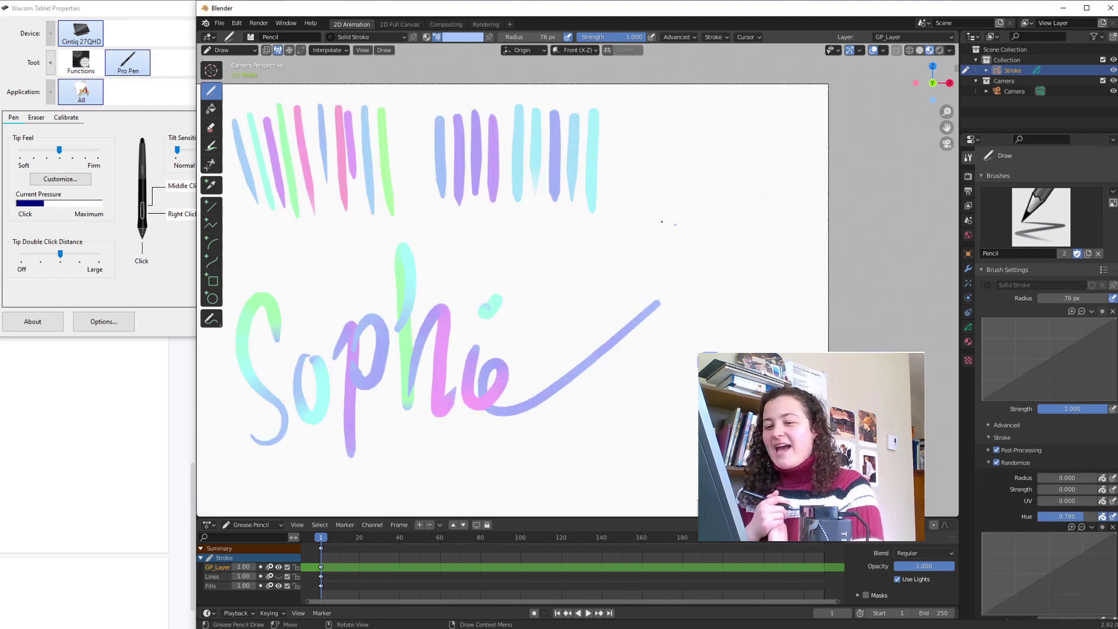
- Draw the sides and curved base of a cupcake cup beside the name's tail with the 76 px Pencil
mouse_move(676, 223)
mouse_down()
mouse_move(732, 234)
mouse_move(674, 291)
mouse_up()
key(ctrl+z)
drag(650, 214, 671, 294)
drag(764, 204, 753, 287)
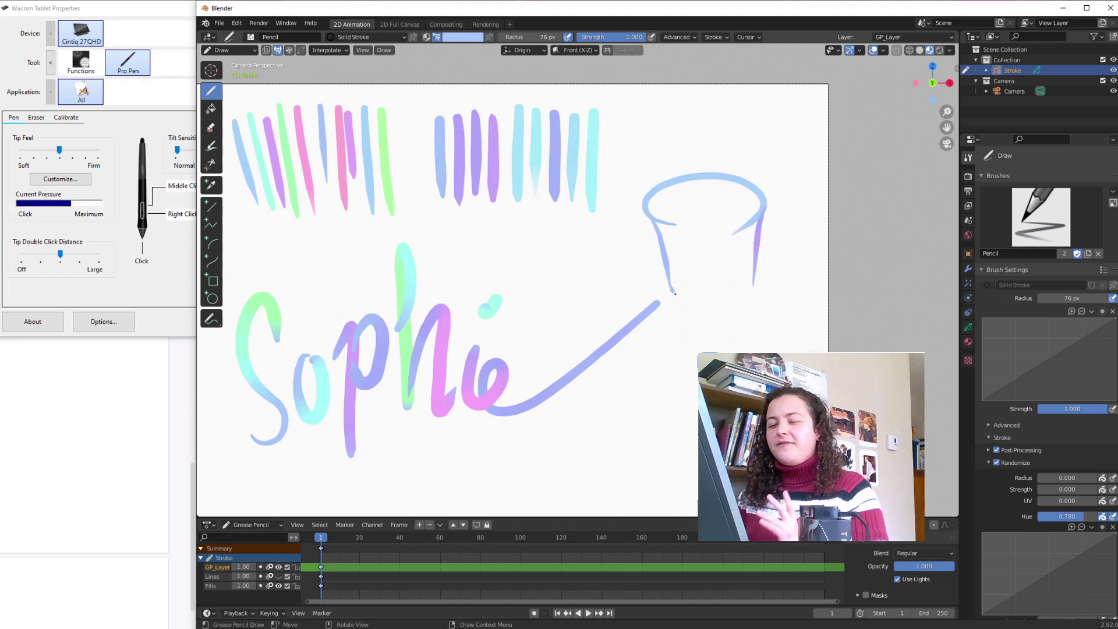
drag(671, 297, 750, 292)
- Draw vertical pleat lines down the cupcake's wrapper
drag(667, 228, 687, 287)
mouse_move(694, 250)
mouse_down()
mouse_move(698, 290)
mouse_move(713, 289)
mouse_up()
mouse_move(725, 239)
mouse_down()
mouse_move(727, 291)
mouse_move(740, 287)
mouse_up()
- Dot small sprinkles across the top of the cupcake
click(691, 194)
click(702, 206)
click(708, 189)
click(720, 191)
click(733, 203)
click(738, 189)
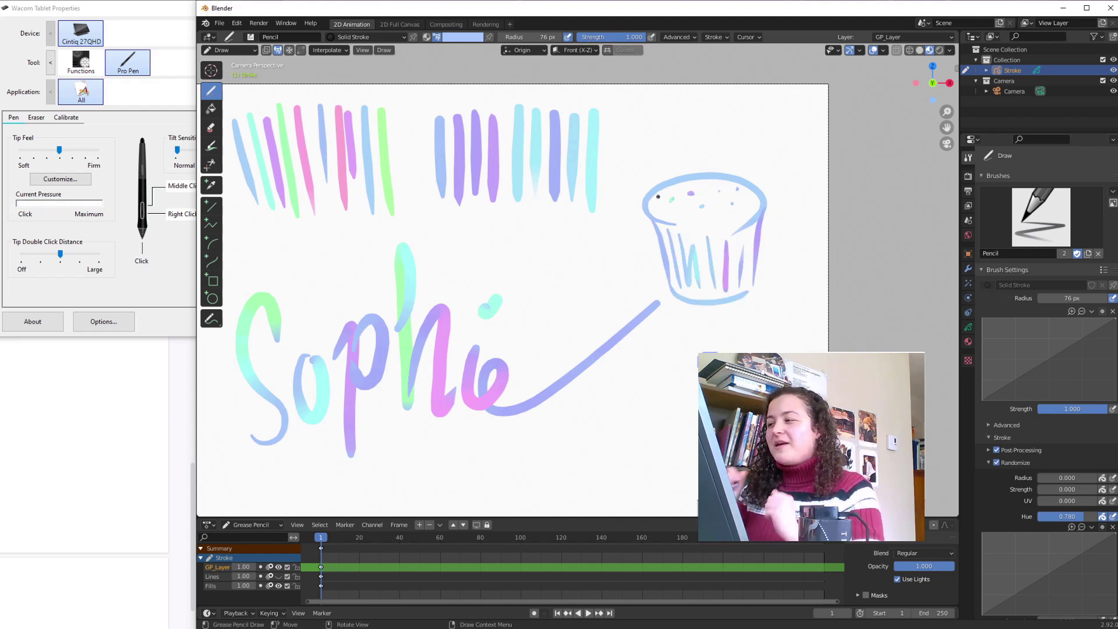
click(750, 198)
- Draw a candle on top of the cupcake and short radiating lines around it
drag(706, 197, 710, 175)
mouse_move(704, 112)
mouse_down()
mouse_move(709, 95)
mouse_move(677, 160)
mouse_up()
mouse_move(644, 113)
mouse_down()
mouse_move(668, 160)
mouse_move(644, 178)
mouse_up()
mouse_move(753, 125)
mouse_down()
mouse_move(737, 157)
mouse_move(760, 162)
mouse_up()
drag(613, 263, 631, 269)
drag(620, 279, 637, 290)
drag(800, 282, 779, 294)
drag(778, 300, 761, 320)
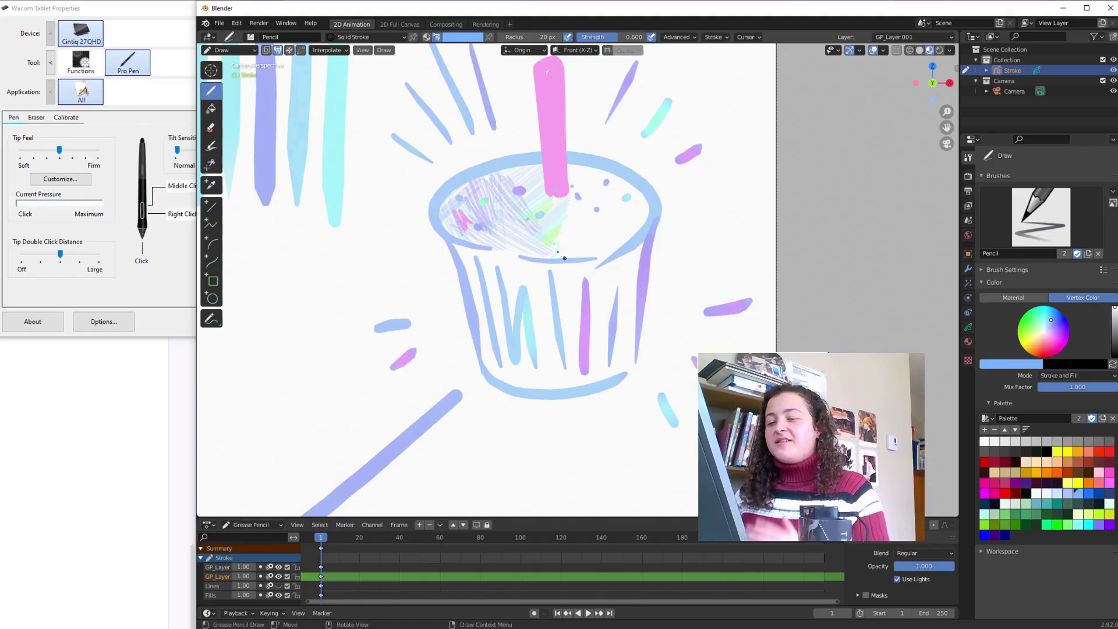
- Hatch the cupcake's top inside the rim with the 20 px Pencil in light blue on layer GP_Layer.001
mouse_move(564, 258)
mouse_down()
mouse_move(597, 219)
mouse_move(585, 201)
mouse_move(604, 222)
mouse_move(609, 181)
mouse_move(631, 209)
mouse_move(635, 192)
mouse_move(597, 199)
mouse_move(600, 247)
mouse_move(588, 259)
mouse_up()
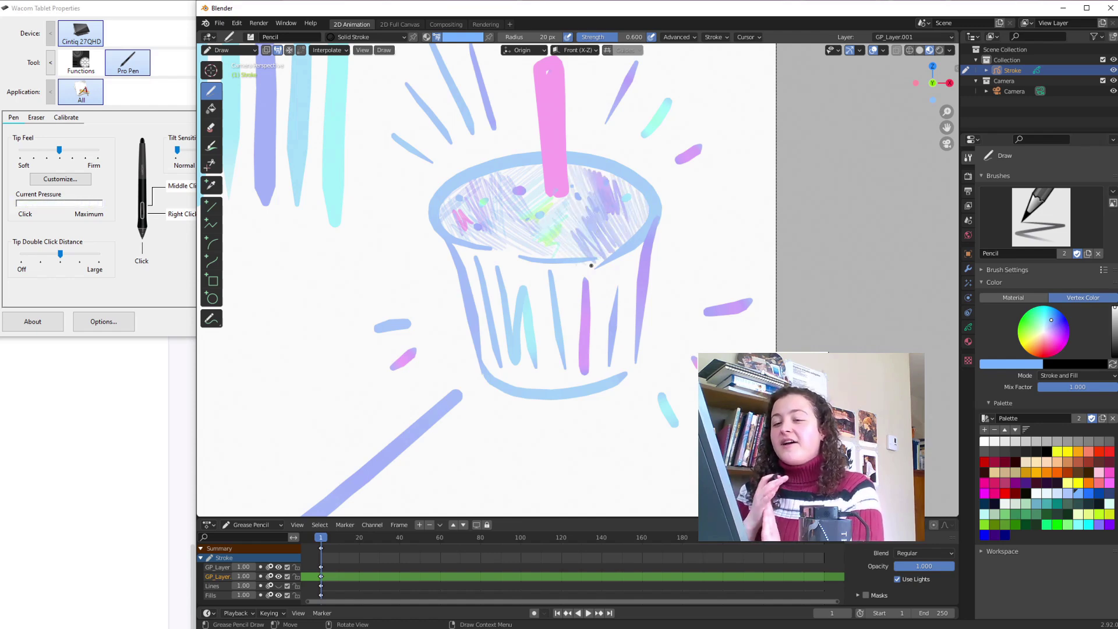
mouse_move(523, 215)
mouse_down()
mouse_move(493, 192)
mouse_move(451, 210)
mouse_move(508, 177)
mouse_move(533, 186)
mouse_up()
mouse_move(484, 245)
mouse_down()
mouse_move(524, 256)
mouse_move(612, 244)
mouse_move(632, 228)
mouse_move(638, 165)
mouse_up()
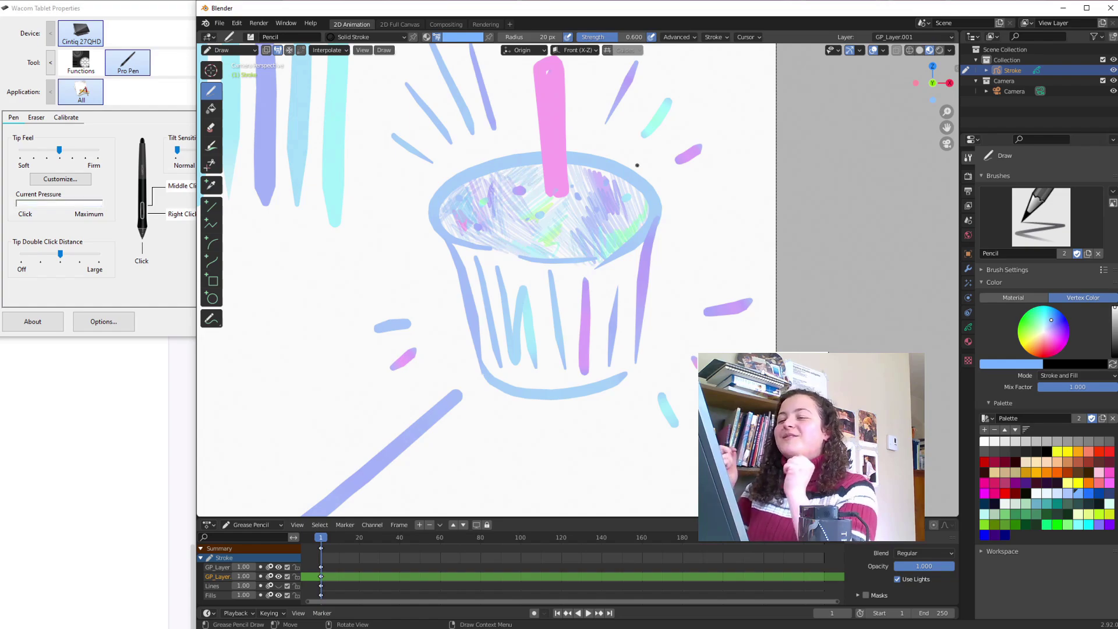